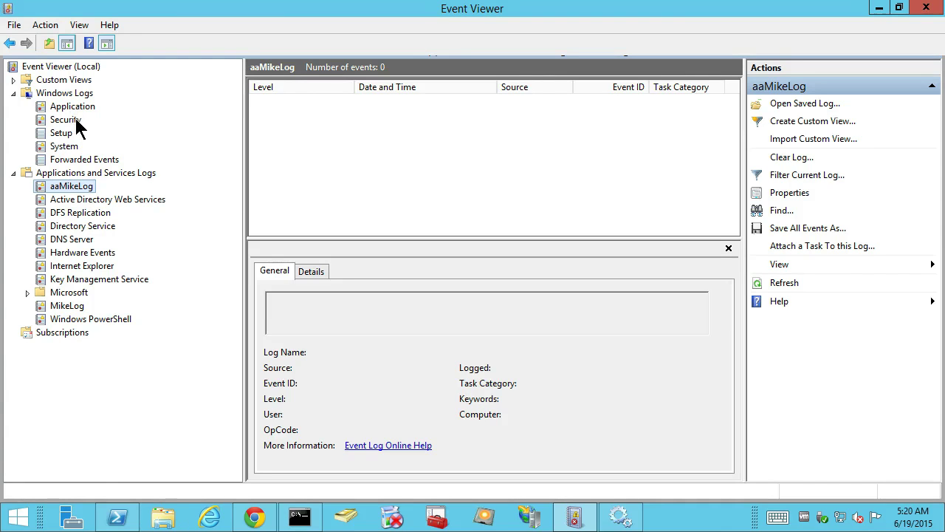
Browse the Application, Security, Setup and System Windows logs
{"action": "left_click", "coordinate": [73, 108]}
{"action": "left_click", "coordinate": [72, 120]}
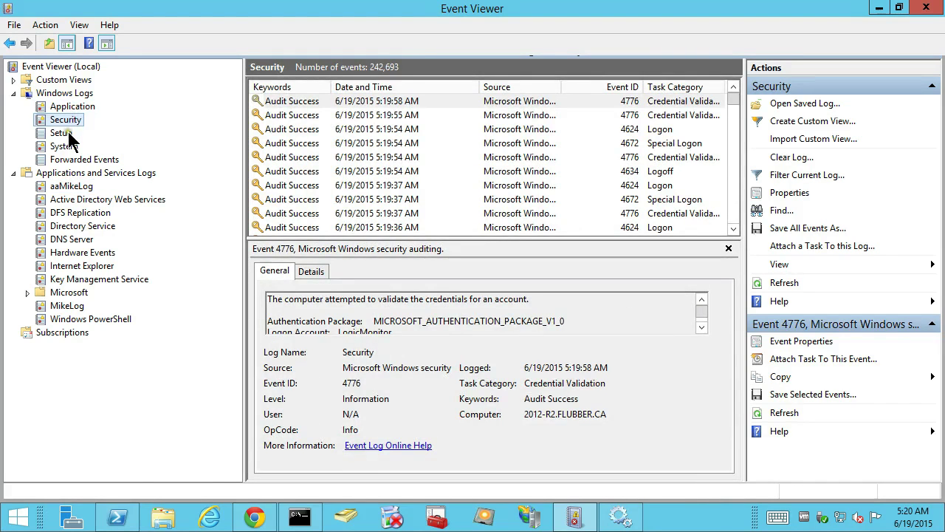
{"action": "left_click", "coordinate": [68, 133]}
{"action": "left_click", "coordinate": [71, 147]}
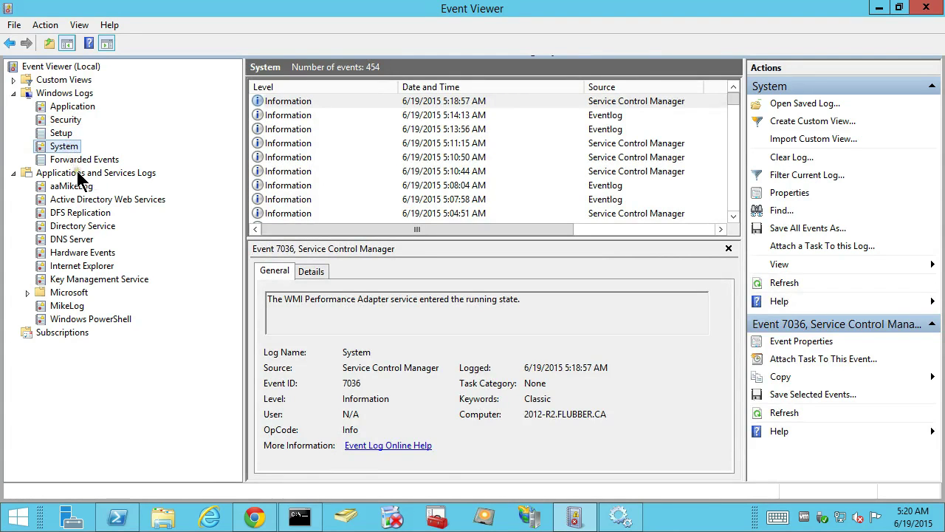
Check the empty aaMikeLog log, return to Application, and show the subscriptions list
{"action": "left_click", "coordinate": [77, 176]}
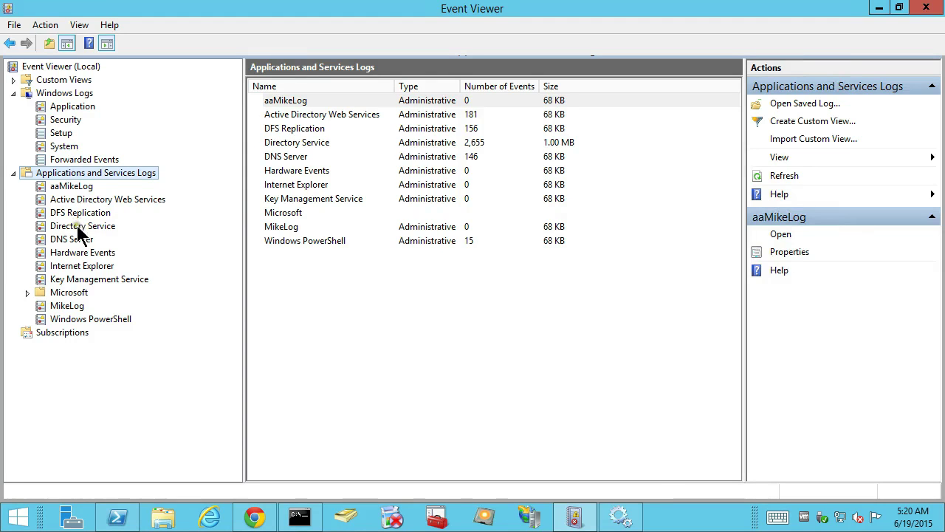
{"action": "left_click", "coordinate": [86, 188]}
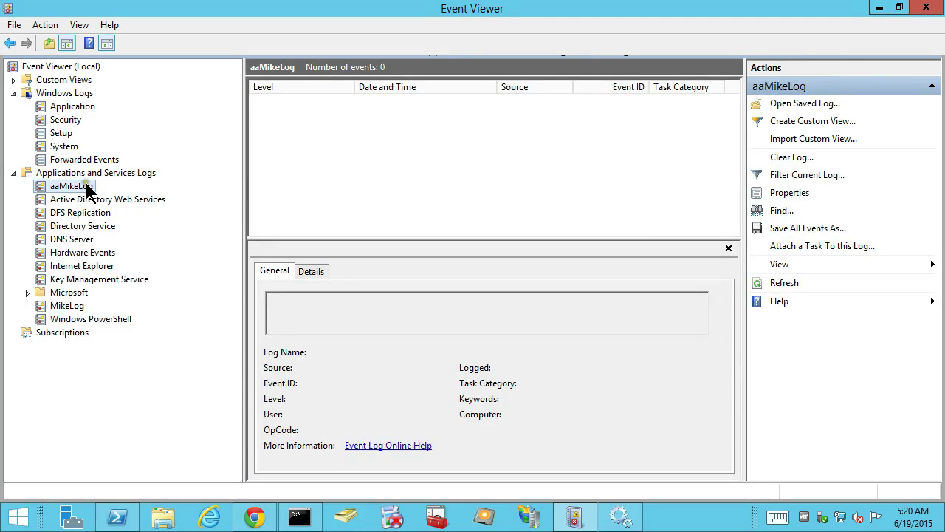
{"action": "left_click", "coordinate": [83, 107]}
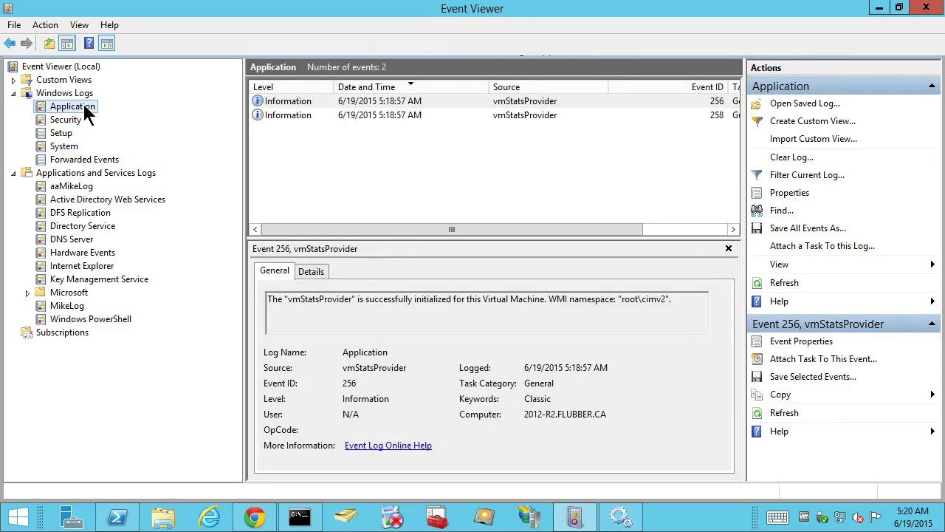
{"action": "left_click", "coordinate": [62, 333]}
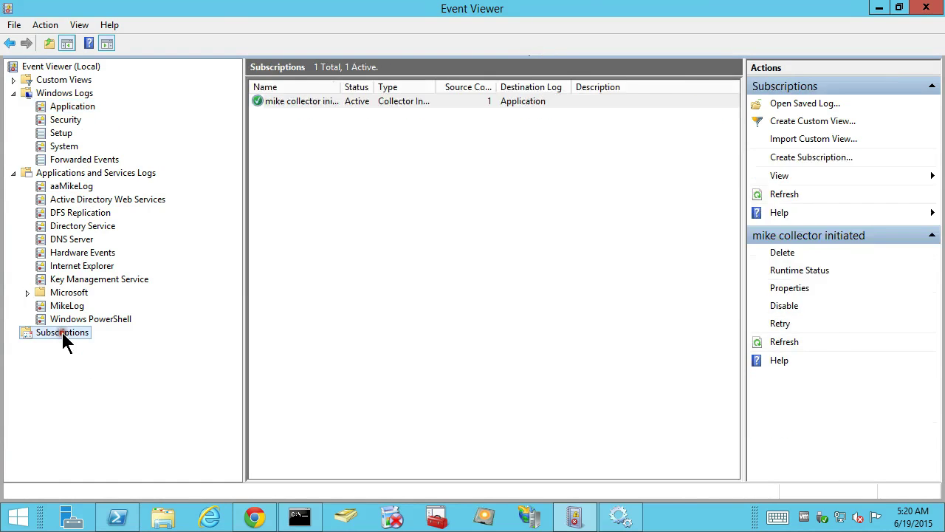
Confirm the Windows Event Collector service runs with Automatic (Delayed Start) startup
{"action": "left_click", "coordinate": [333, 181]}
{"action": "left_click", "coordinate": [328, 267]}
{"action": "left_click", "coordinate": [454, 223]}
{"action": "left_click", "coordinate": [536, 234]}
{"action": "left_click", "coordinate": [623, 505]}
{"action": "left_click", "coordinate": [622, 509]}
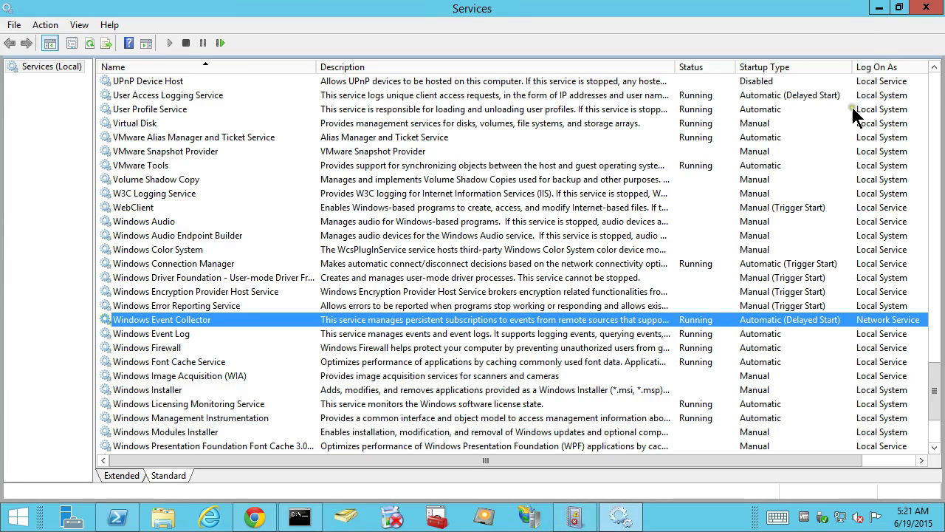
{"action": "left_click", "coordinate": [878, 8]}
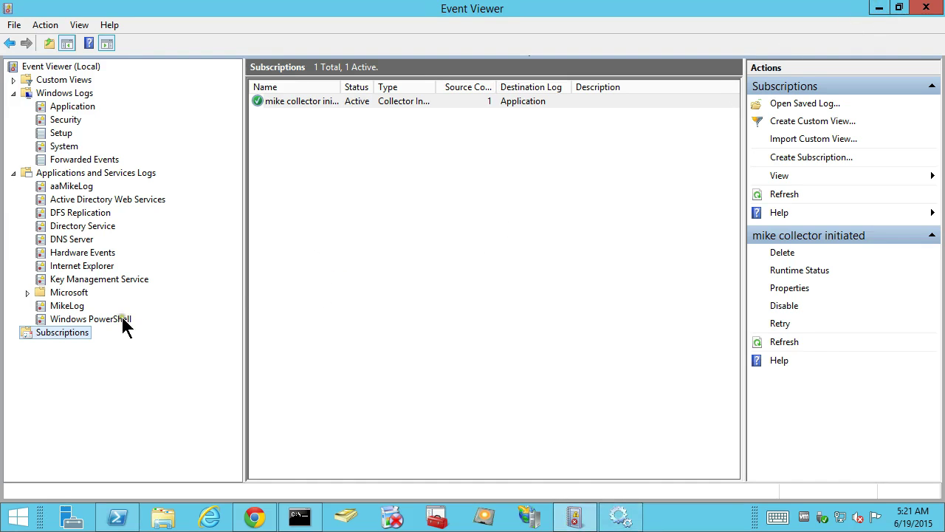
Create a new subscription named 'from MikeLog to Application'
{"action": "right_click", "coordinate": [45, 334]}
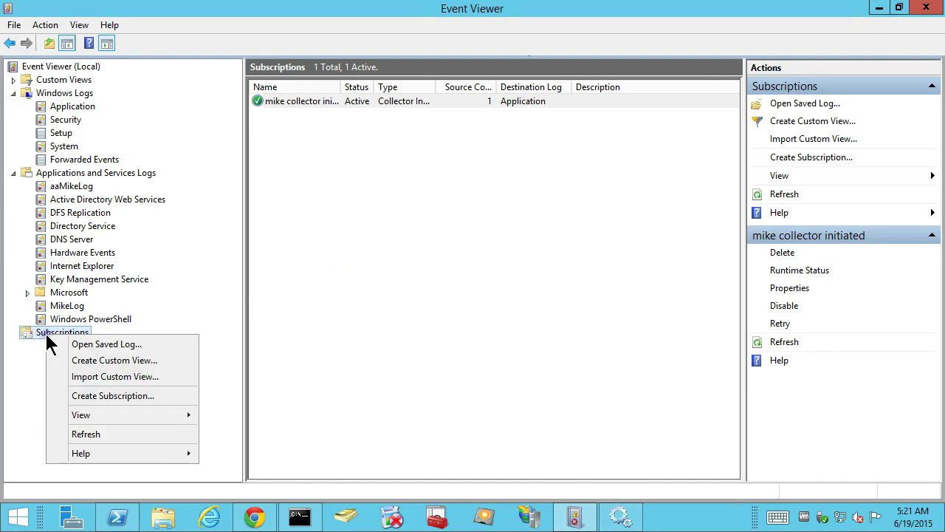
{"action": "left_click", "coordinate": [73, 396]}
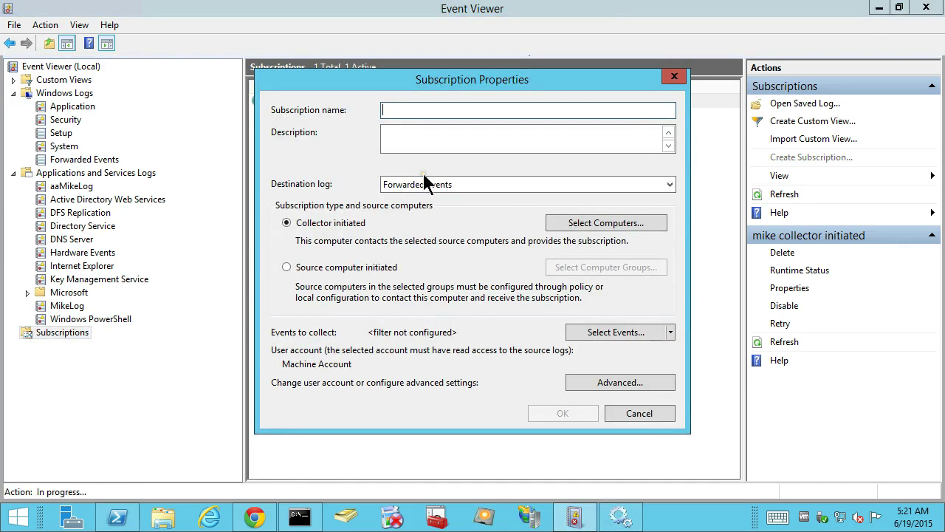
{"action": "type", "text": "from"}
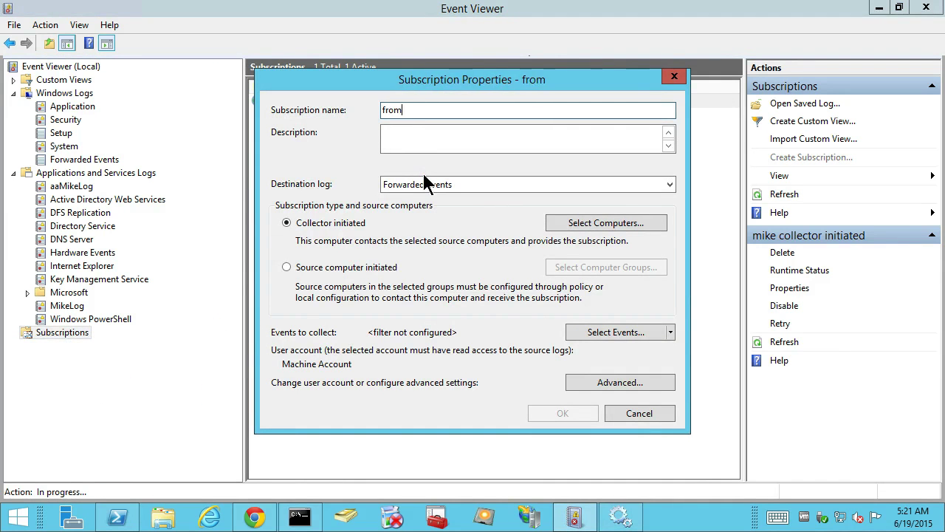
{"action": "type", "text": " MikeLog"}
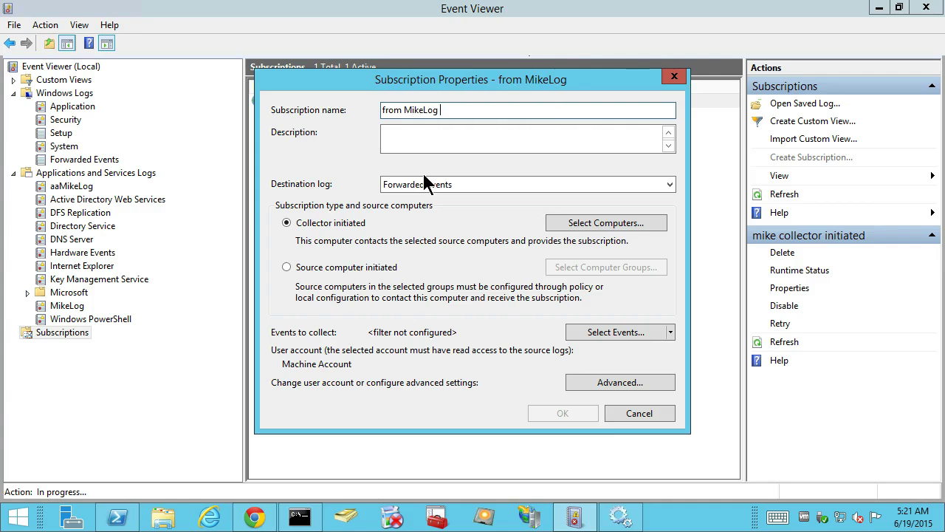
{"action": "type", "text": " to Application"}
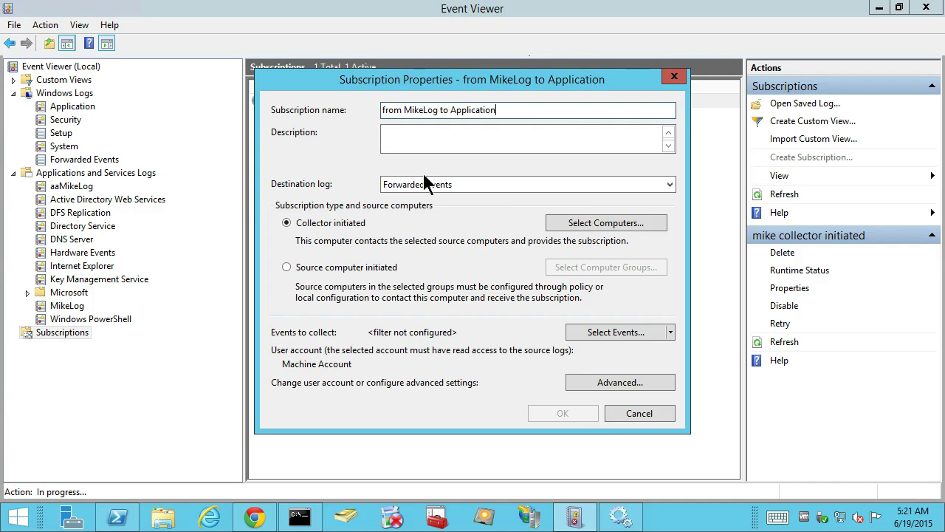
Set the subscription's destination log to Application and keep it collector initiated
{"action": "left_click", "coordinate": [462, 185]}
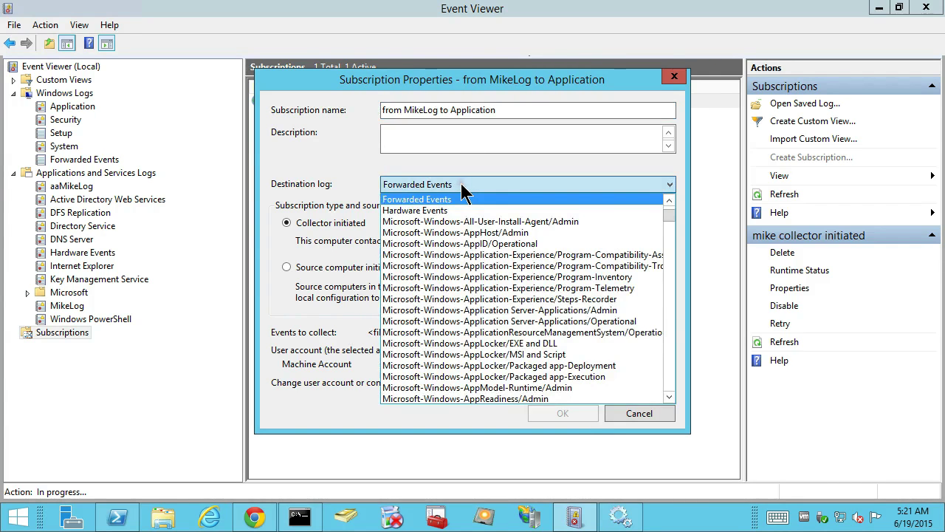
{"action": "scroll", "coordinate": [450, 199], "scroll_direction": "up", "scroll_amount": 1}
{"action": "scroll", "coordinate": [429, 206], "scroll_direction": "up", "scroll_amount": 1}
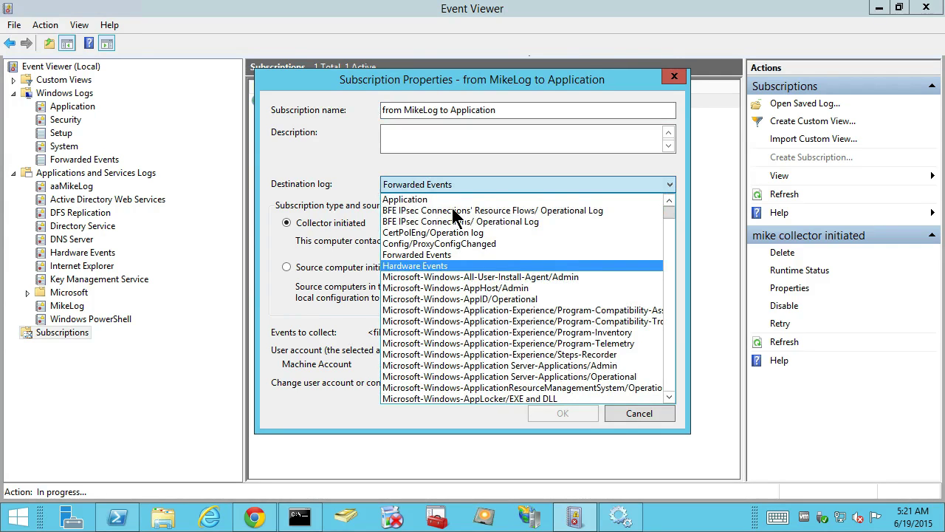
{"action": "left_click", "coordinate": [412, 200]}
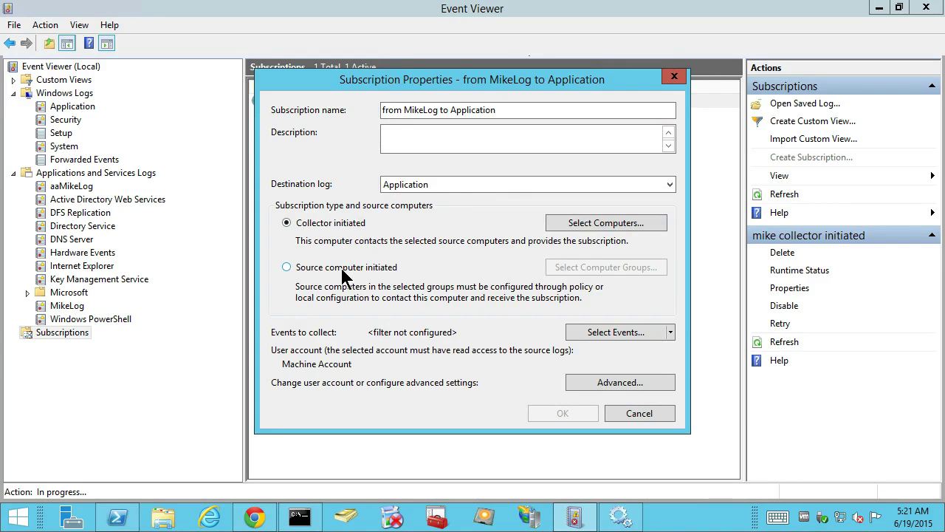
{"action": "left_click", "coordinate": [353, 230]}
Add source computer 2012-R2.FLUBBER.CA and verify its connectivity test succeeds
{"action": "left_click", "coordinate": [601, 225]}
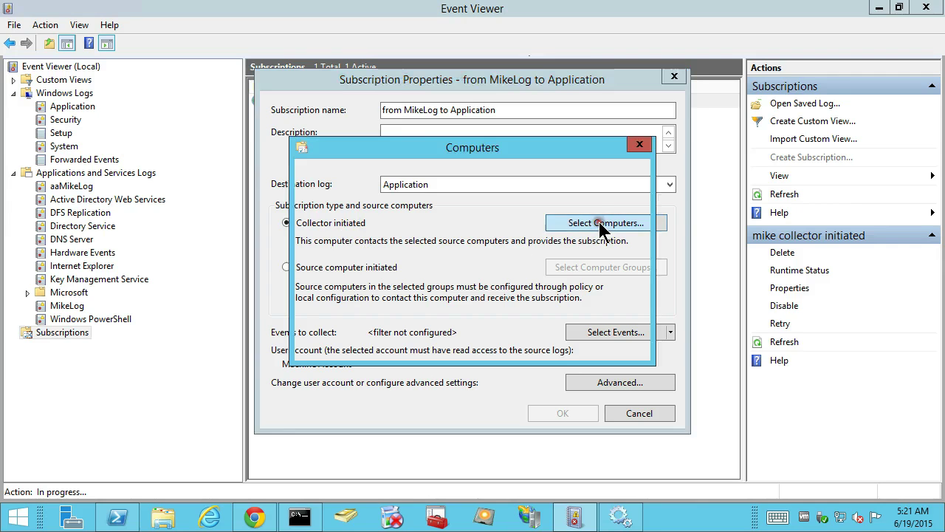
{"action": "left_click", "coordinate": [560, 188]}
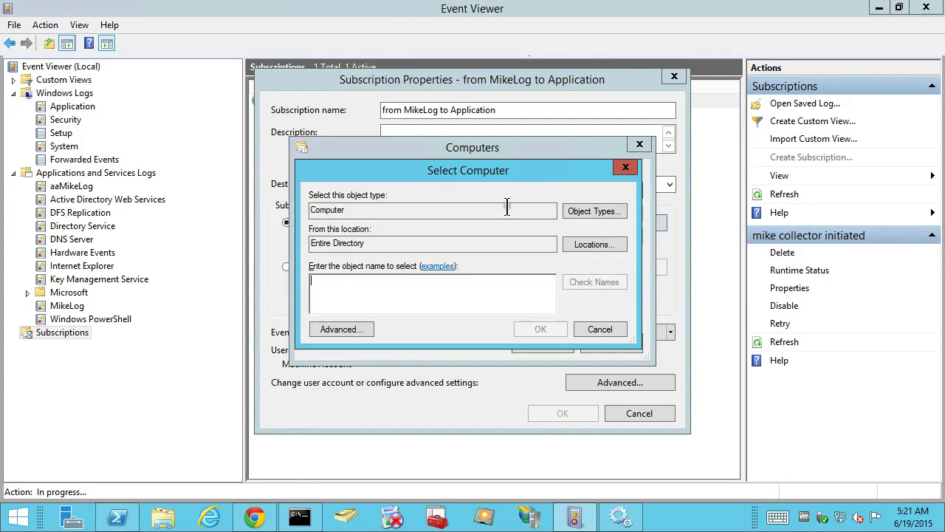
{"action": "type", "text": "20"}
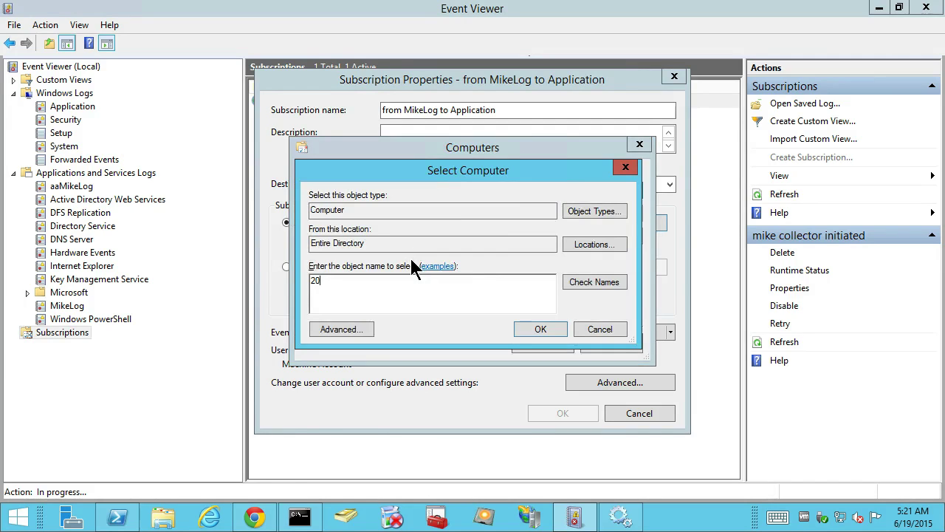
{"action": "type", "text": "12-"}
{"action": "type", "text": "R2"}
{"action": "key", "text": "Return"}
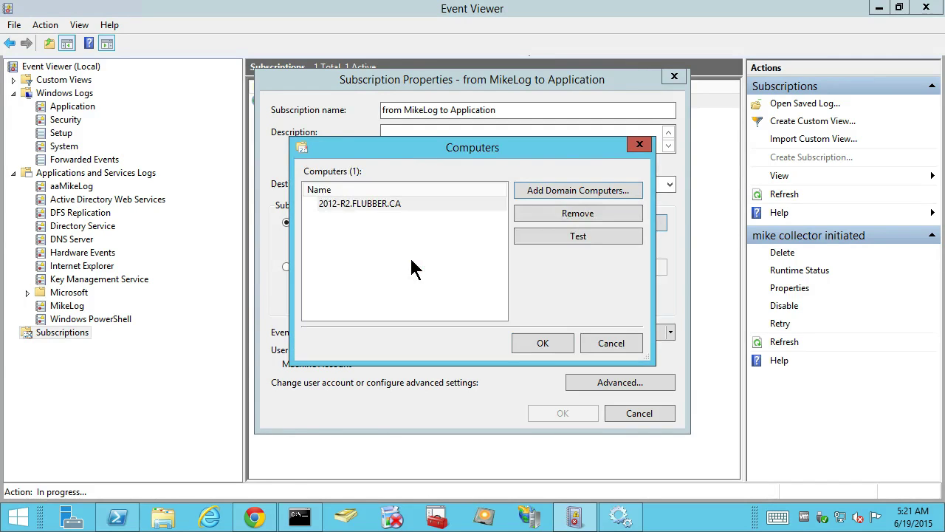
{"action": "left_click", "coordinate": [577, 236]}
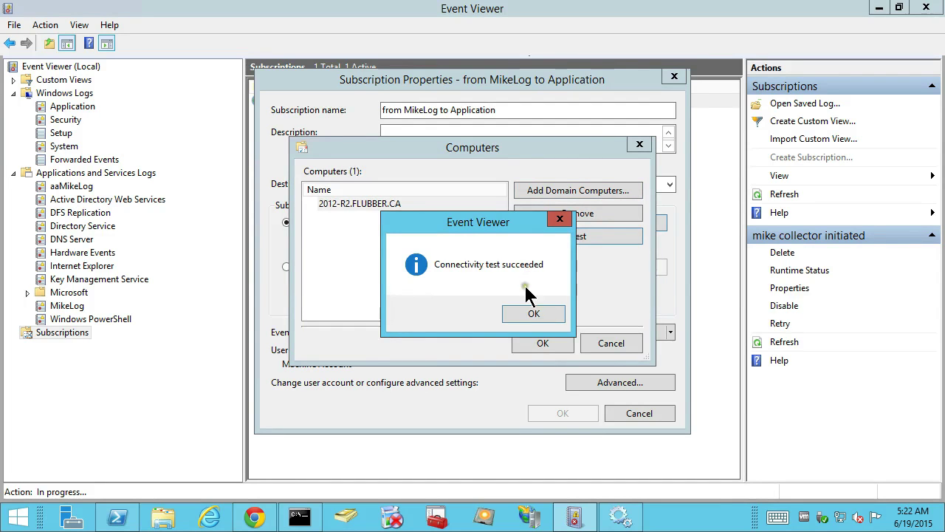
{"action": "left_click", "coordinate": [529, 313]}
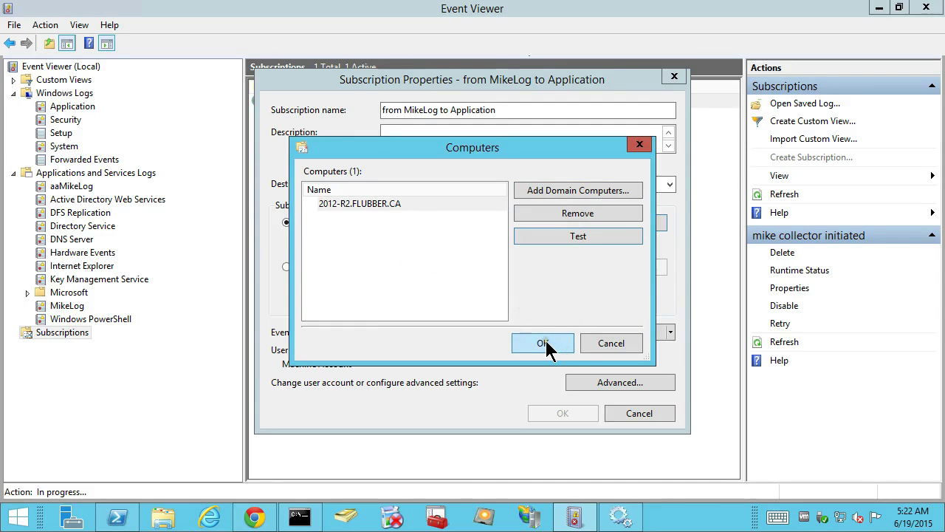
{"action": "left_click", "coordinate": [544, 343]}
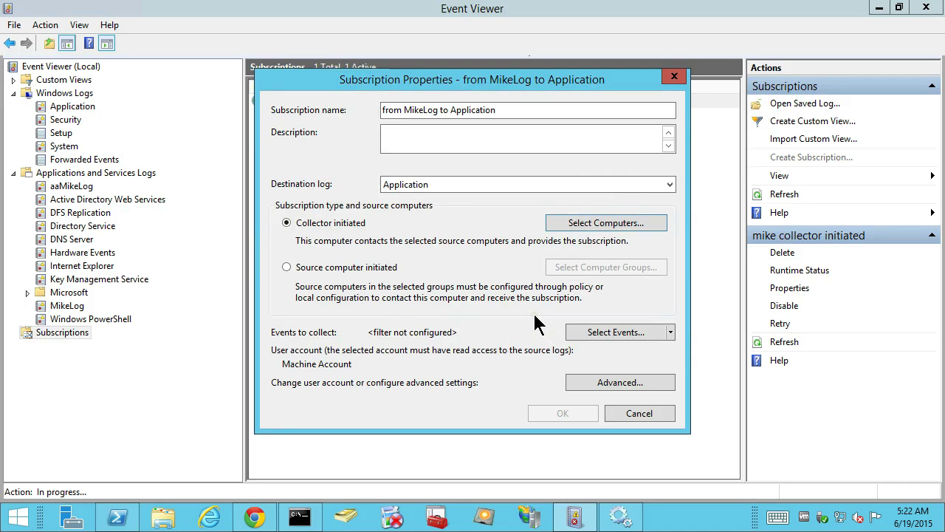
{"action": "left_click", "coordinate": [638, 331]}
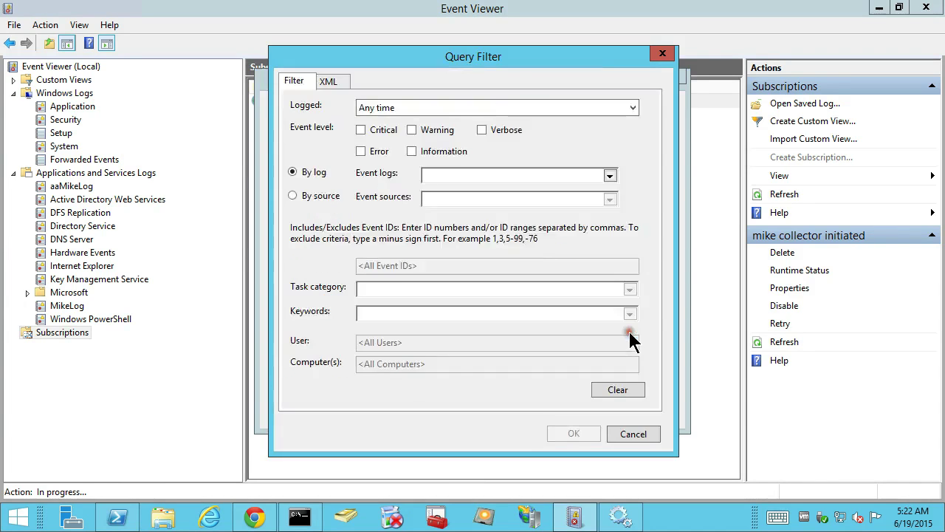
Filter the subscription to Critical, Warning and Error events from the aaMikeLog log
{"action": "left_click", "coordinate": [360, 130]}
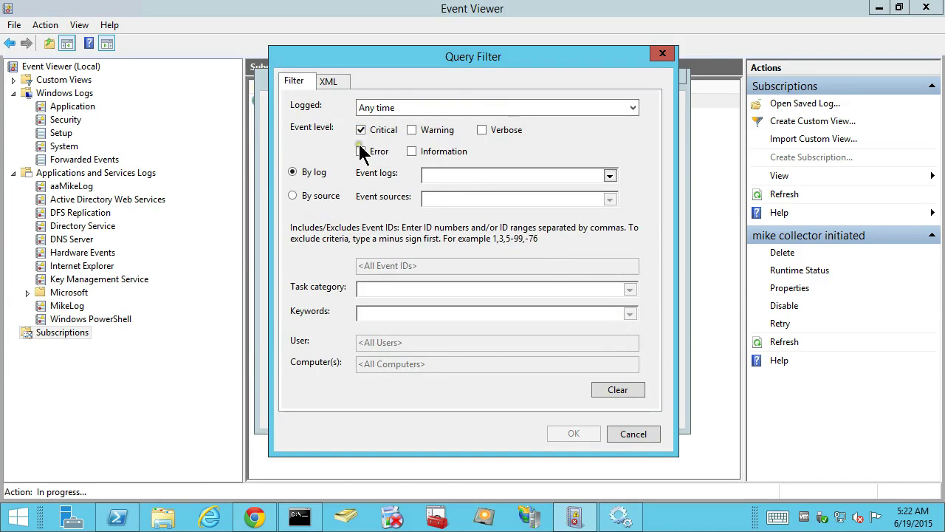
{"action": "left_click", "coordinate": [361, 151]}
{"action": "left_click", "coordinate": [412, 130]}
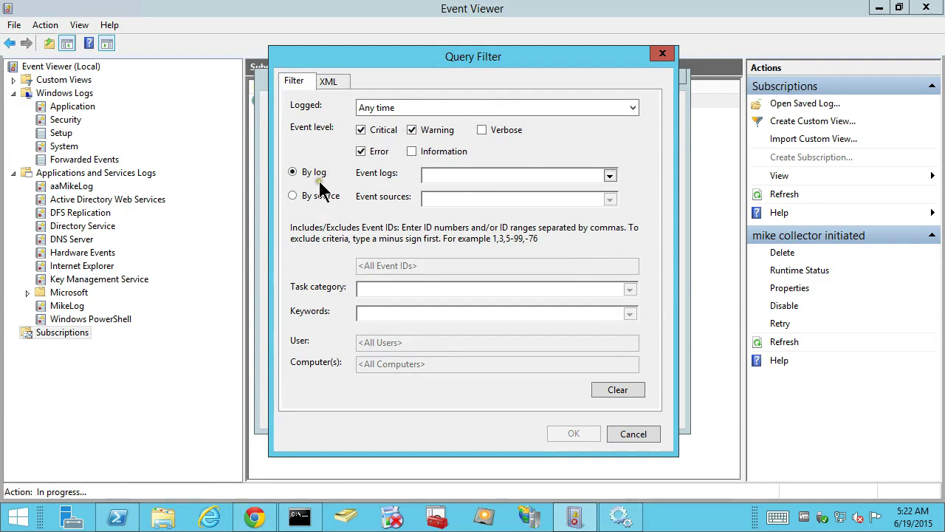
{"action": "left_click", "coordinate": [609, 176]}
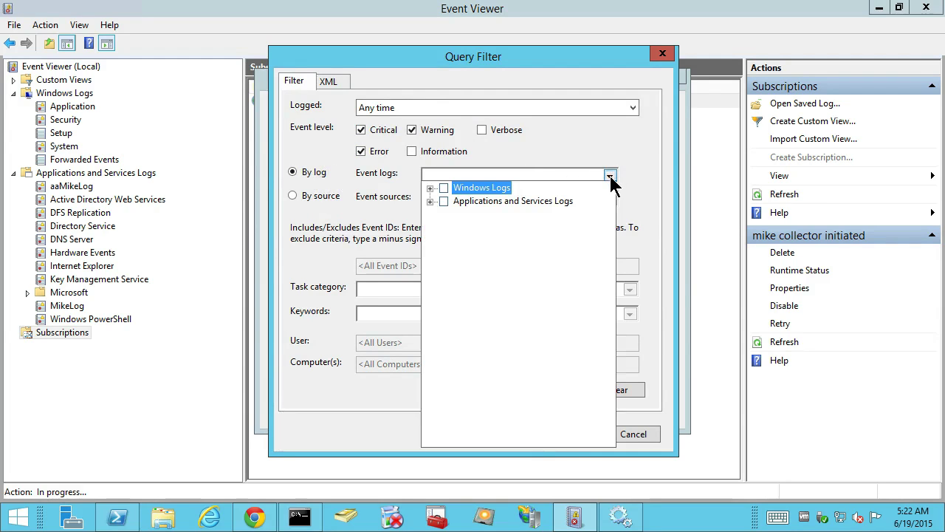
{"action": "left_click", "coordinate": [429, 200]}
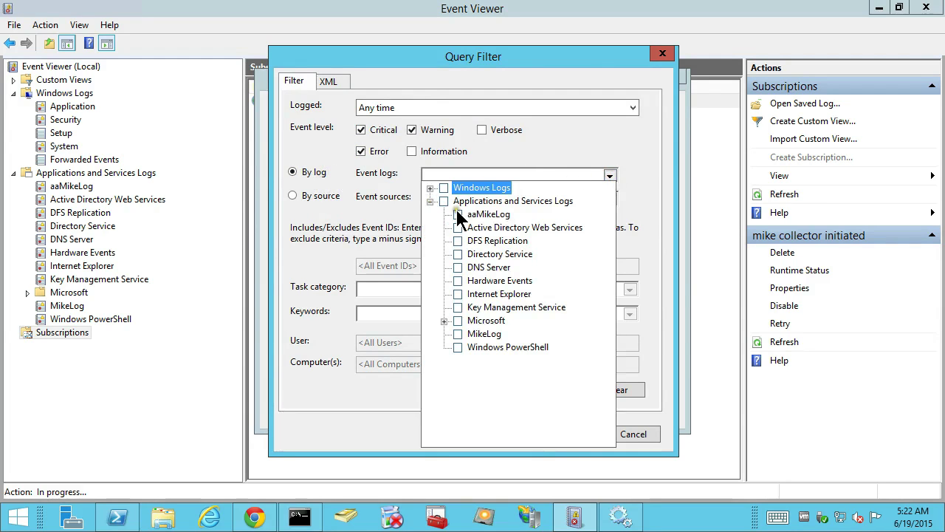
{"action": "left_click", "coordinate": [458, 214]}
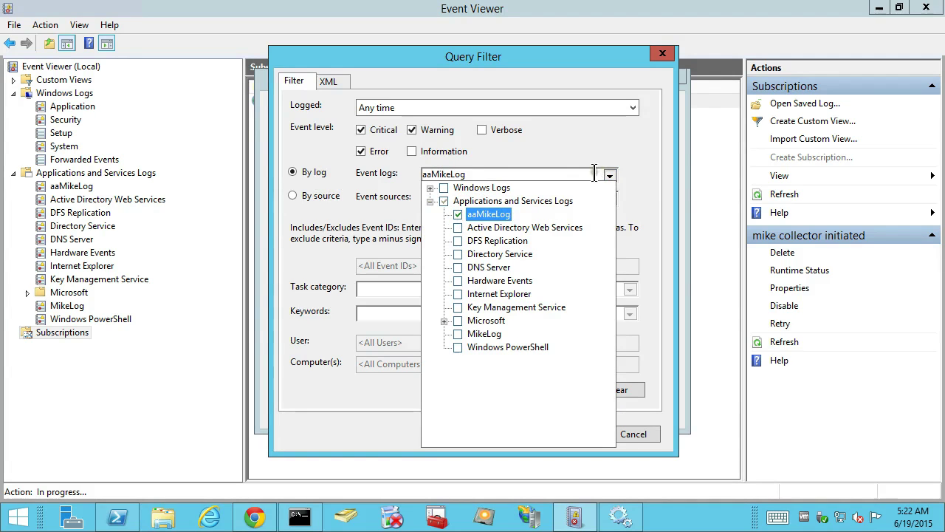
{"action": "left_click", "coordinate": [620, 152]}
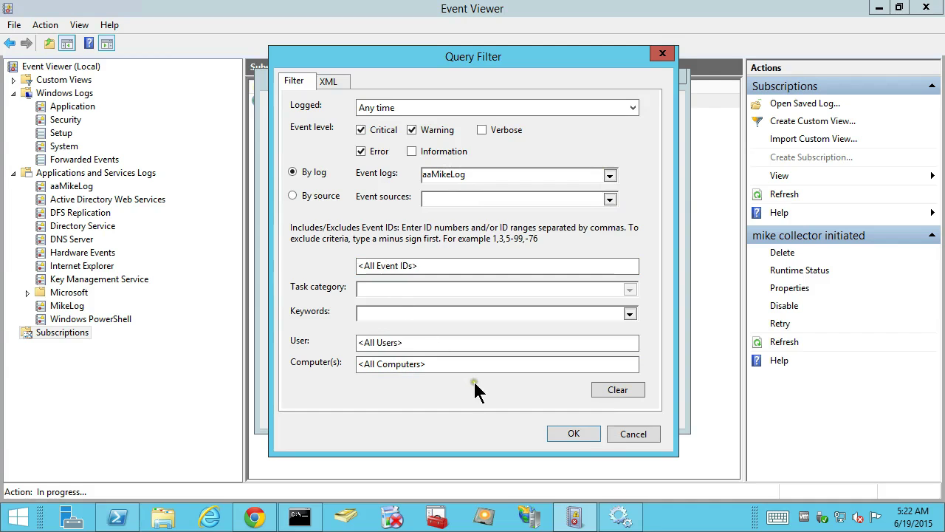
{"action": "left_click", "coordinate": [573, 436]}
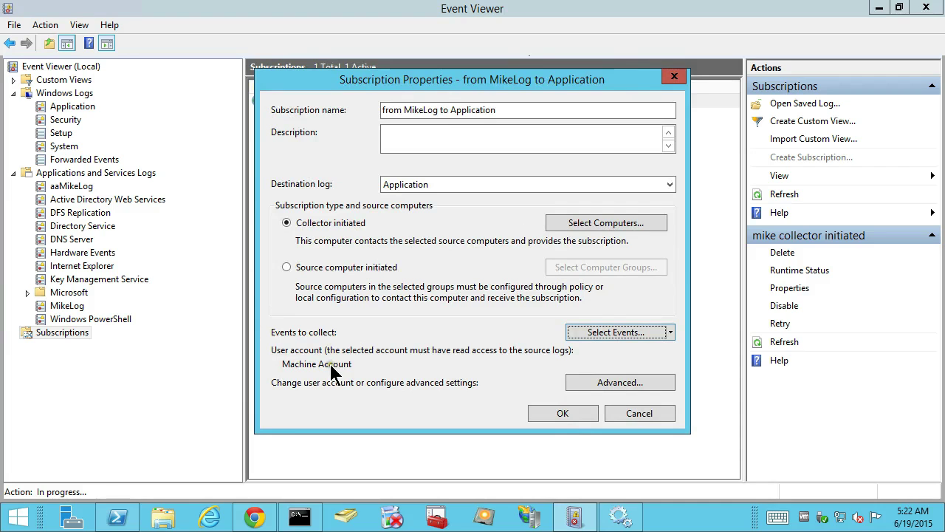
Have the subscription read source logs as a specific user with its password
{"action": "left_click", "coordinate": [626, 383]}
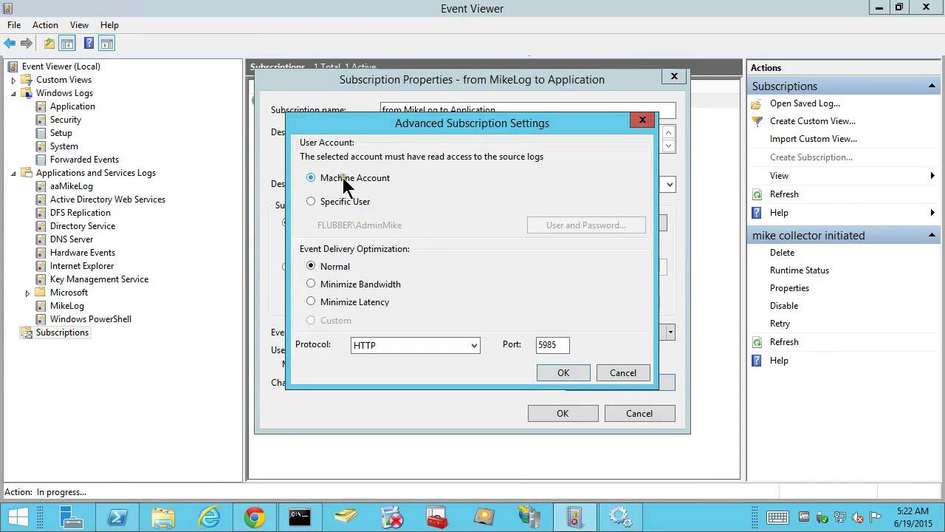
{"action": "left_click", "coordinate": [321, 202]}
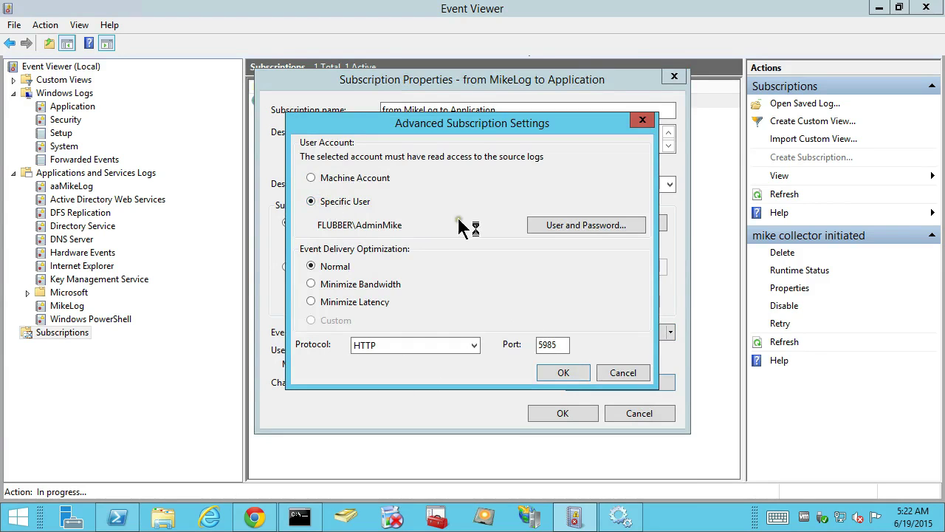
{"action": "left_click", "coordinate": [561, 226]}
{"action": "type", "text": "•"}
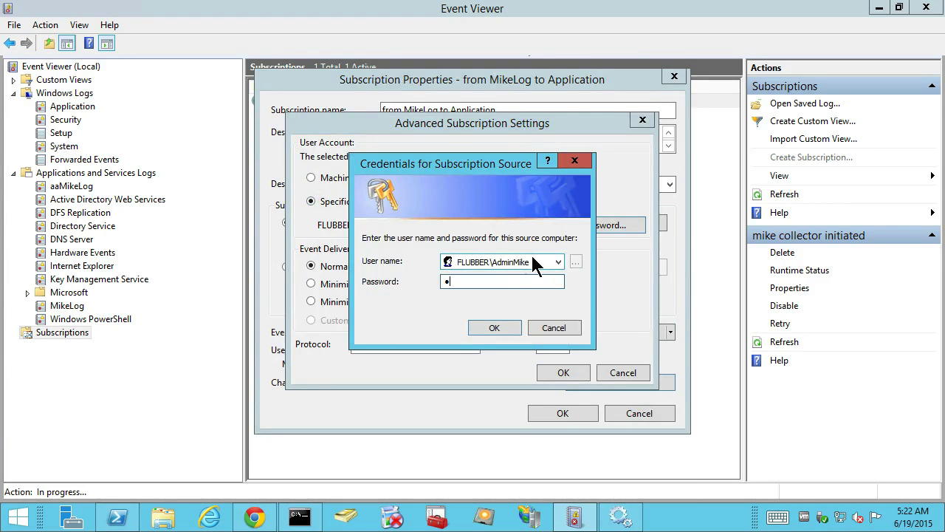
{"action": "type", "text": "•••••••"}
{"action": "left_click", "coordinate": [501, 326]}
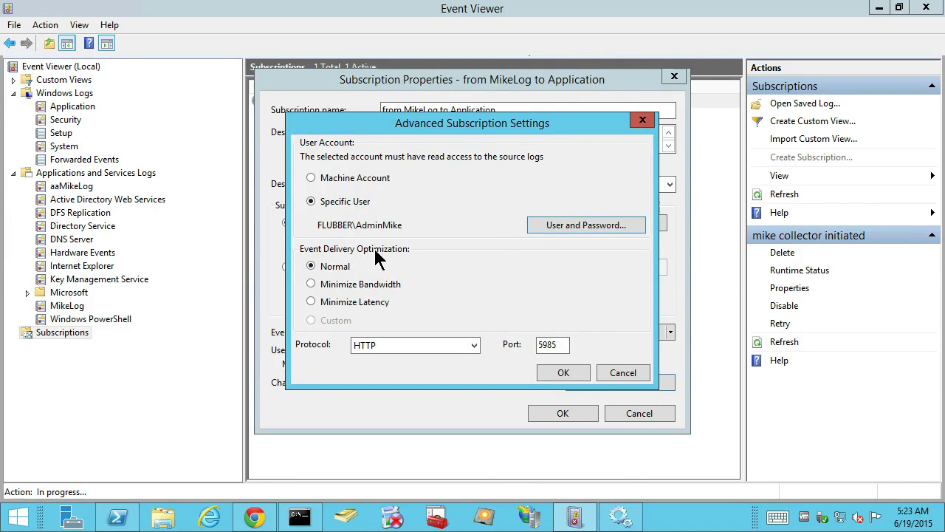
Choose Minimize Latency event delivery and confirm the advanced settings
{"action": "left_click", "coordinate": [332, 301]}
{"action": "left_click", "coordinate": [314, 300]}
{"action": "left_click", "coordinate": [551, 373]}
{"action": "left_click", "coordinate": [555, 373]}
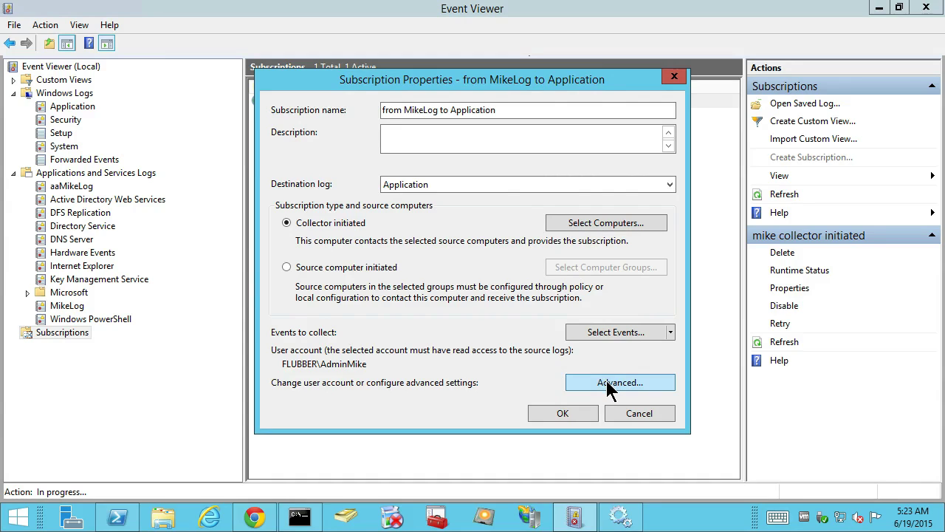
Save the subscription and check its runtime status shows 2012-R2.FLUBBER.CA active
{"action": "left_click", "coordinate": [559, 415]}
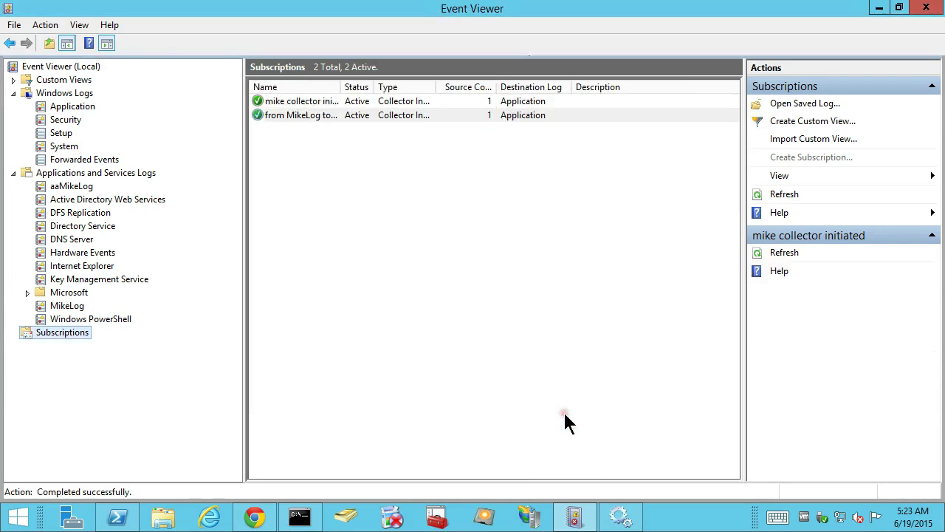
{"action": "left_click", "coordinate": [390, 117]}
{"action": "left_click", "coordinate": [330, 118]}
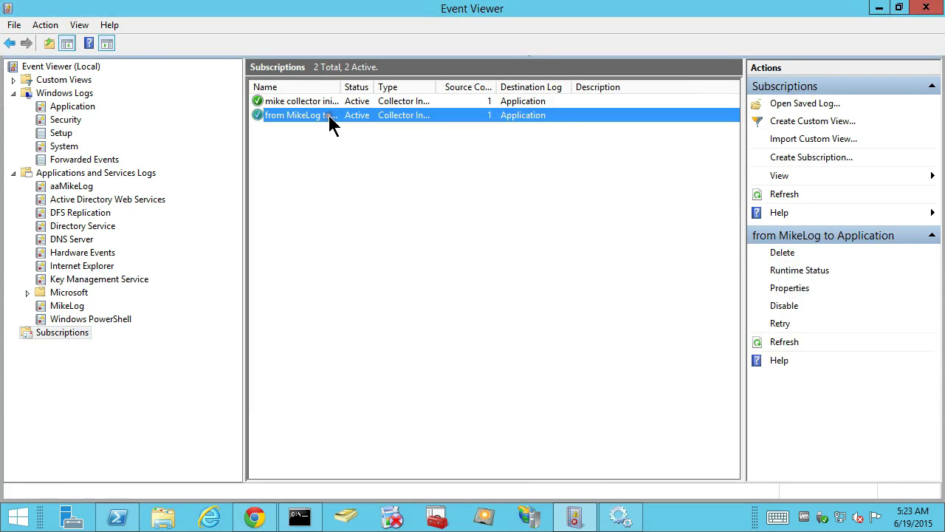
{"action": "right_click", "coordinate": [330, 122]}
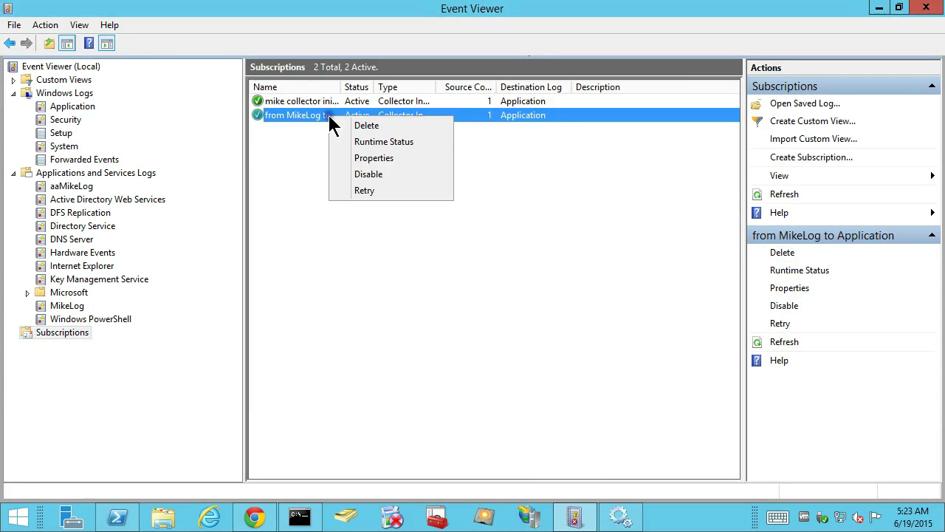
{"action": "left_click", "coordinate": [364, 142]}
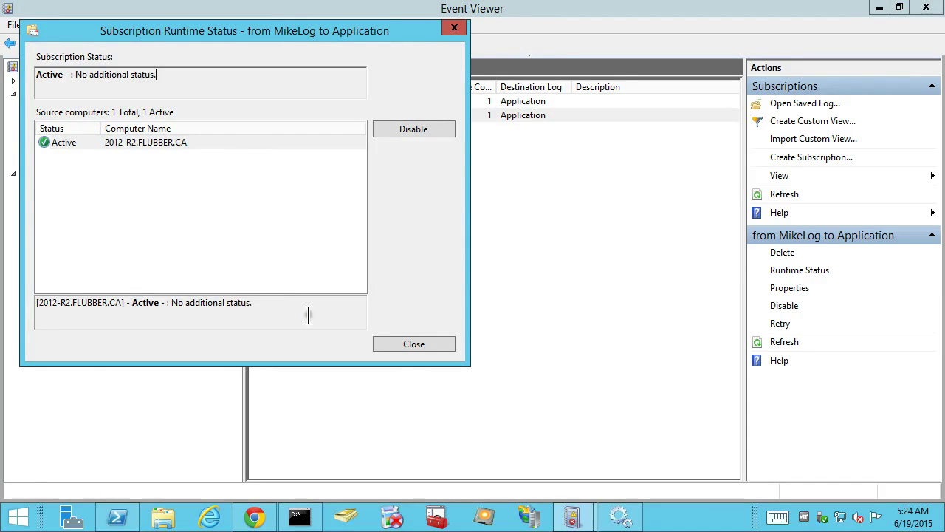
{"action": "left_click", "coordinate": [412, 345]}
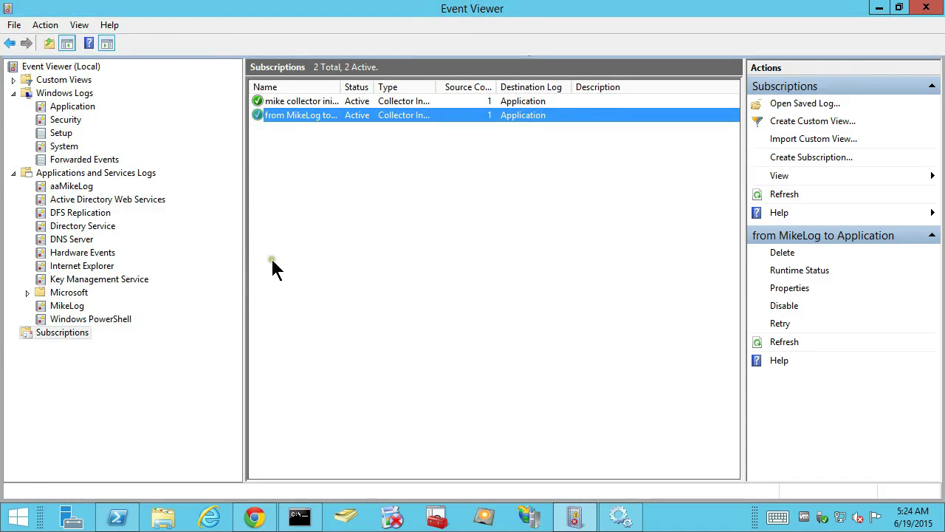
Refresh the aaMikeLog event list
{"action": "left_click", "coordinate": [74, 187]}
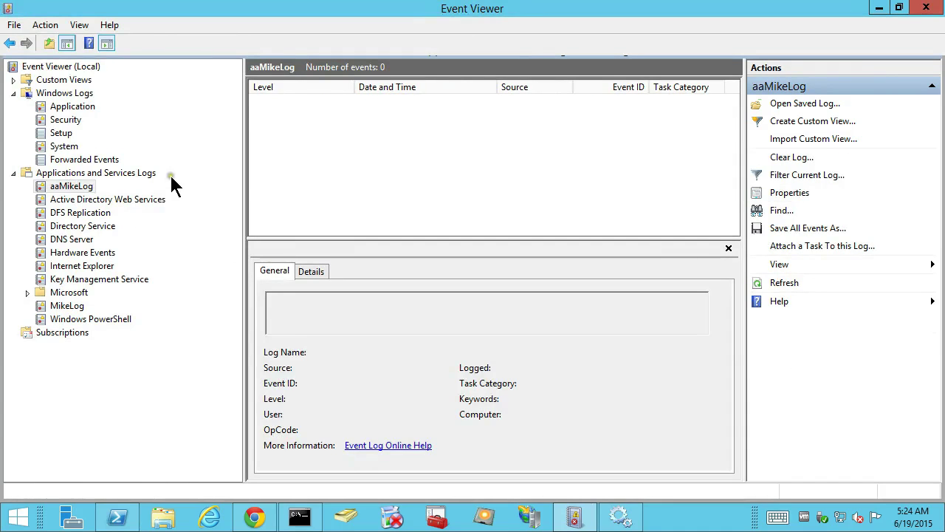
{"action": "right_click", "coordinate": [358, 136]}
{"action": "left_click", "coordinate": [369, 144]}
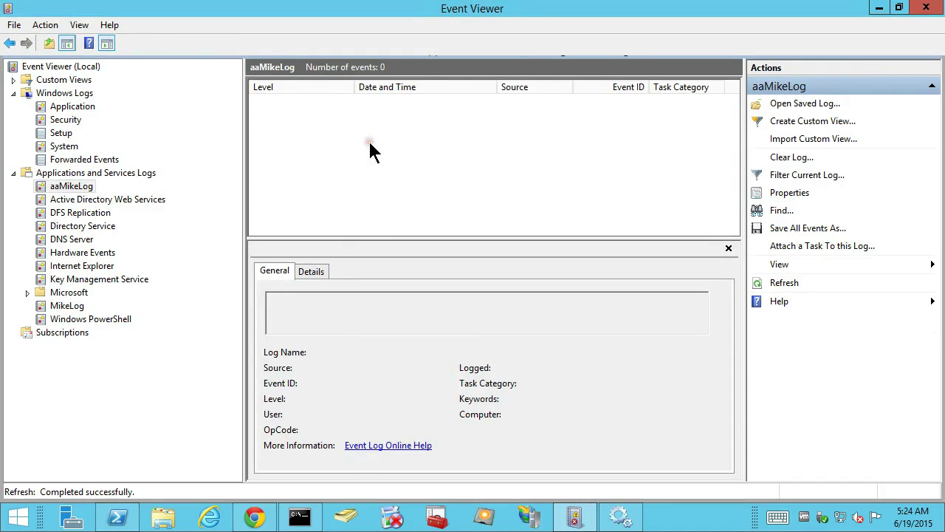
Clear all events from the Application log, reselect aaMikeLog, and switch to PowerShell
{"action": "left_click", "coordinate": [79, 105]}
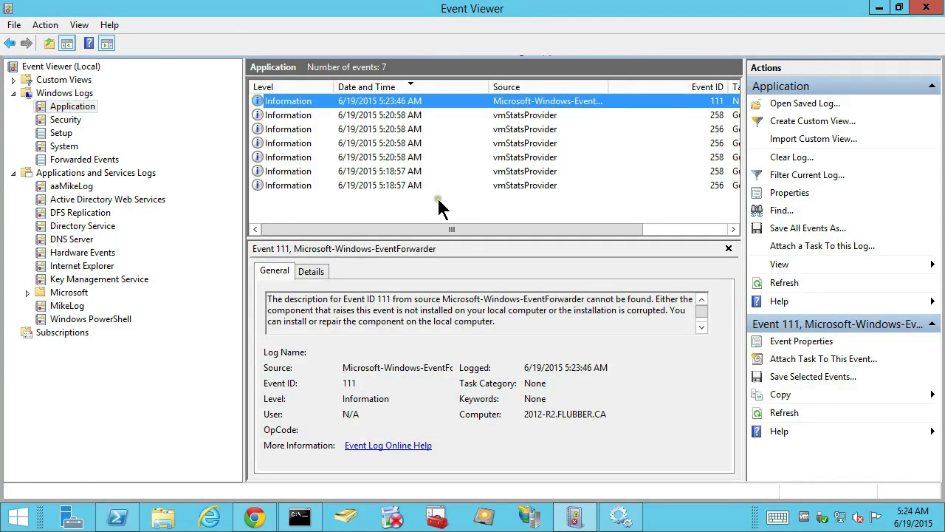
{"action": "right_click", "coordinate": [442, 199]}
{"action": "right_click", "coordinate": [85, 108]}
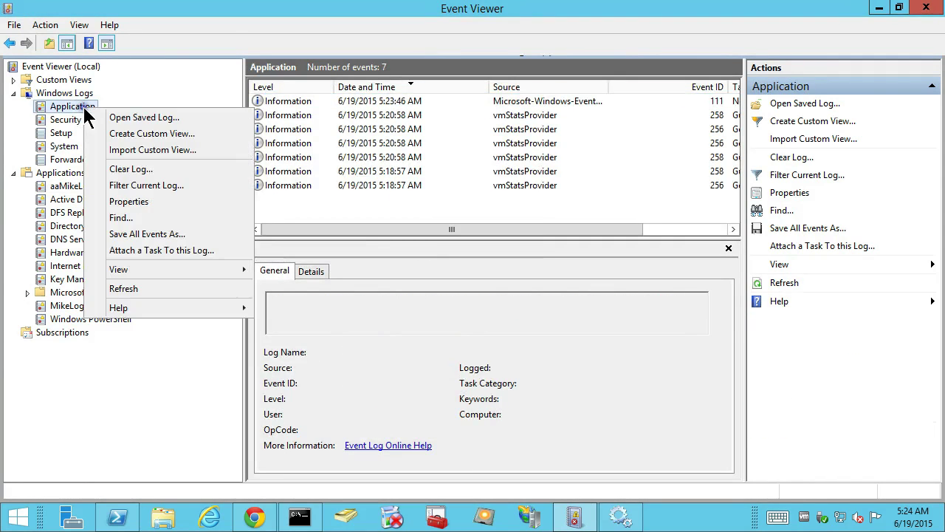
{"action": "left_click", "coordinate": [106, 170]}
{"action": "left_click", "coordinate": [225, 83]}
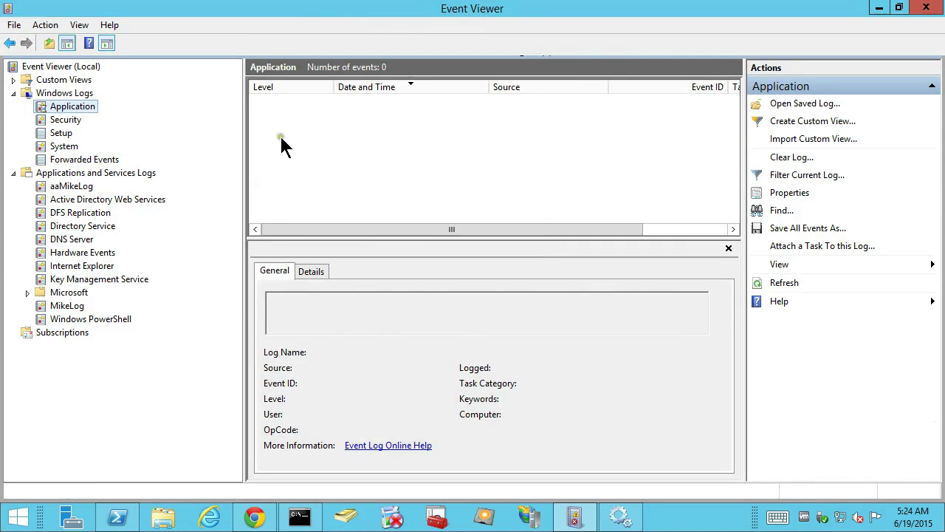
{"action": "left_click", "coordinate": [83, 189]}
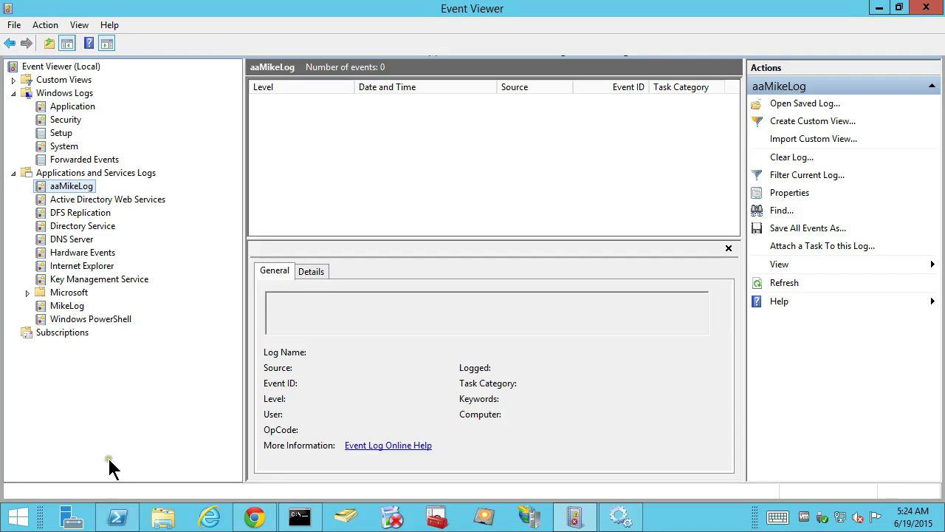
{"action": "left_click", "coordinate": [117, 518]}
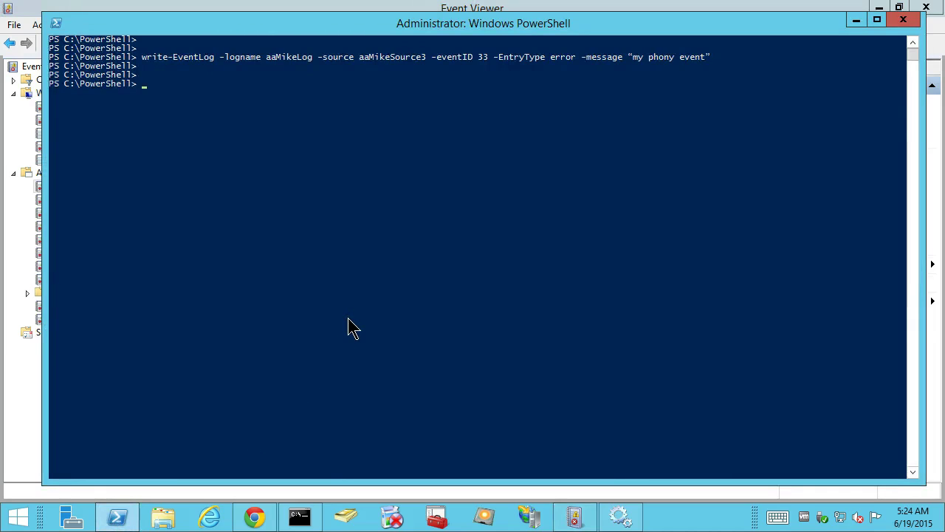
Rerun write-EventLog to post error event 33 'my phony event' to aaMikeLog
{"action": "key", "text": "Up"}
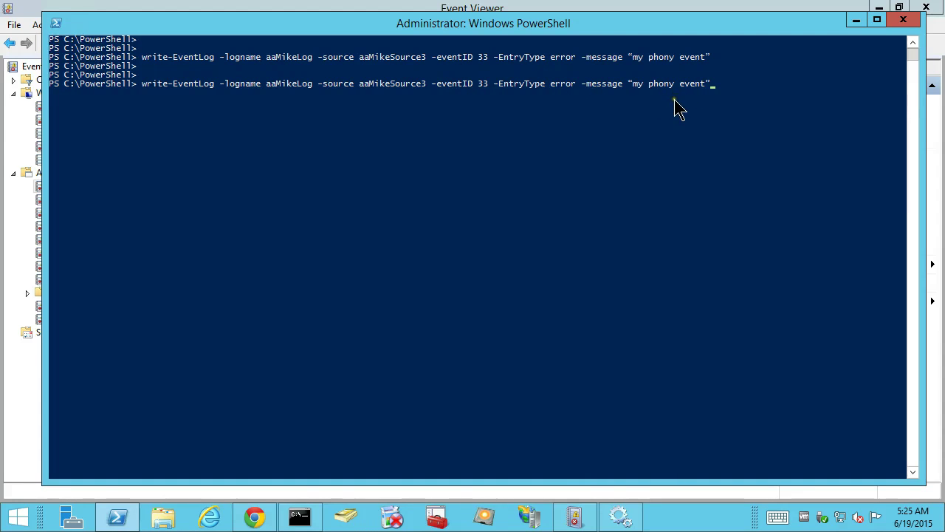
{"action": "key", "text": "Return"}
{"action": "key", "text": "Return"}
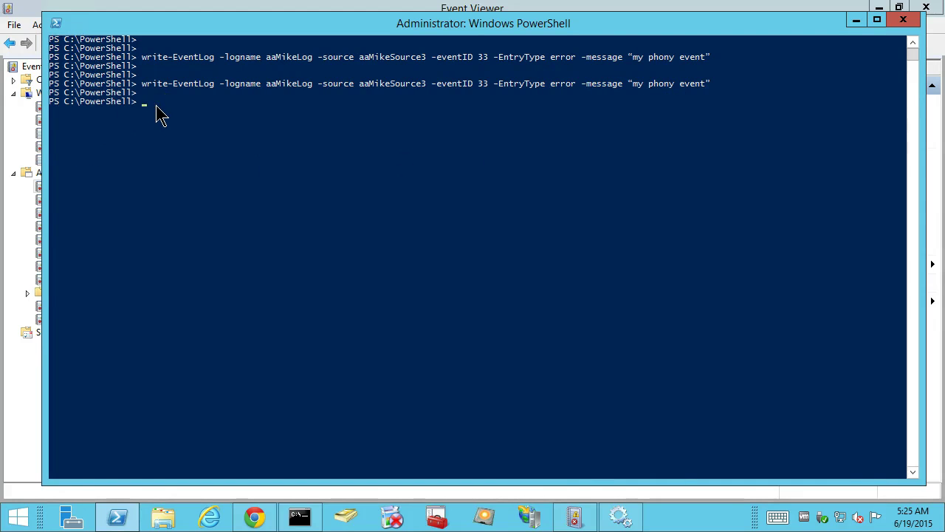
Refresh aaMikeLog in Event Viewer to show the new error event
{"action": "left_click", "coordinate": [124, 8]}
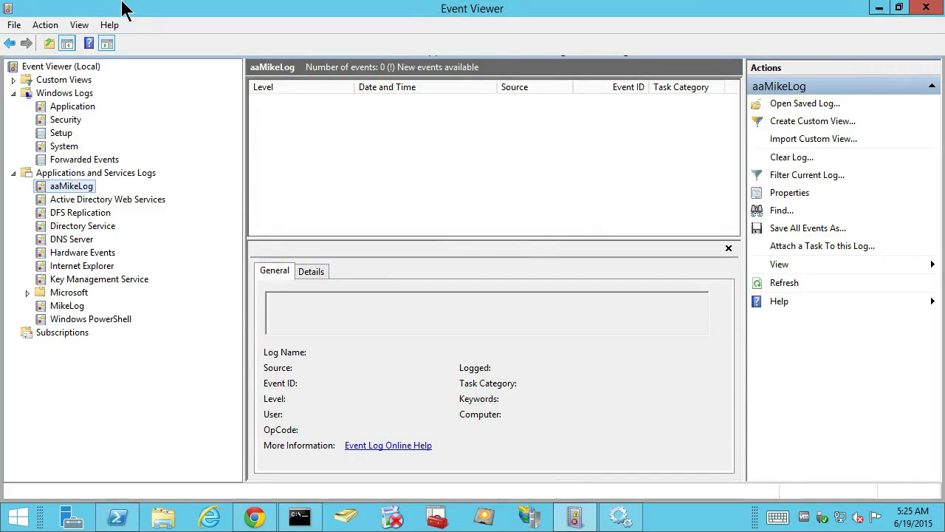
{"action": "right_click", "coordinate": [332, 120]}
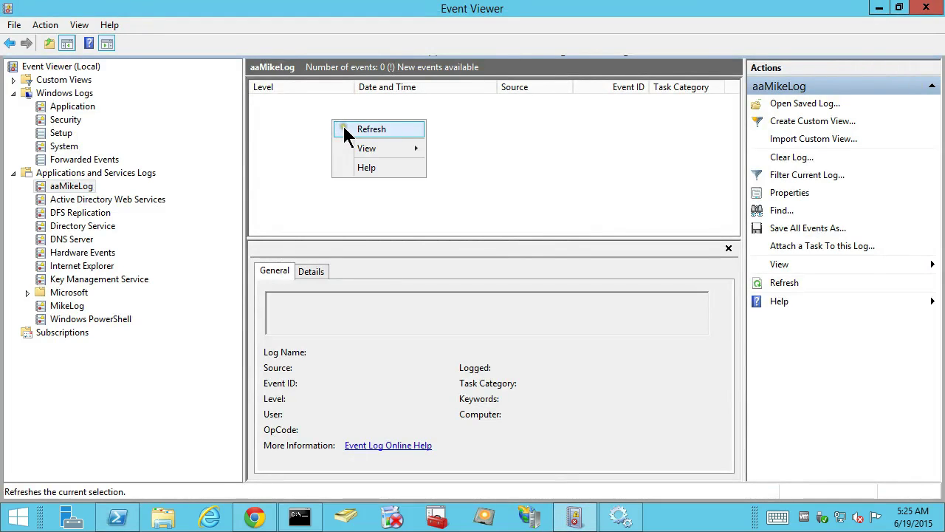
{"action": "left_click", "coordinate": [344, 128]}
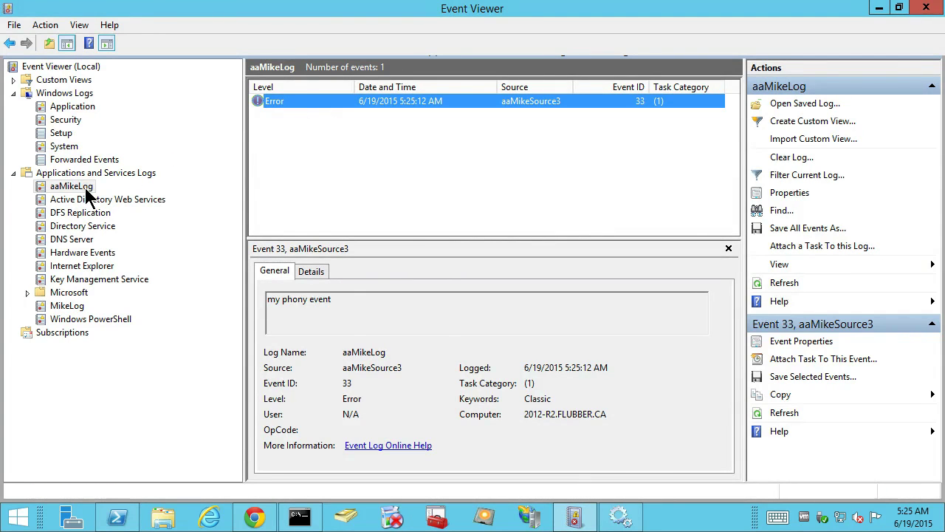
Refresh the Application log until the two forwarded error 33 events appear, then inspect them
{"action": "left_click", "coordinate": [76, 108]}
{"action": "right_click", "coordinate": [366, 139]}
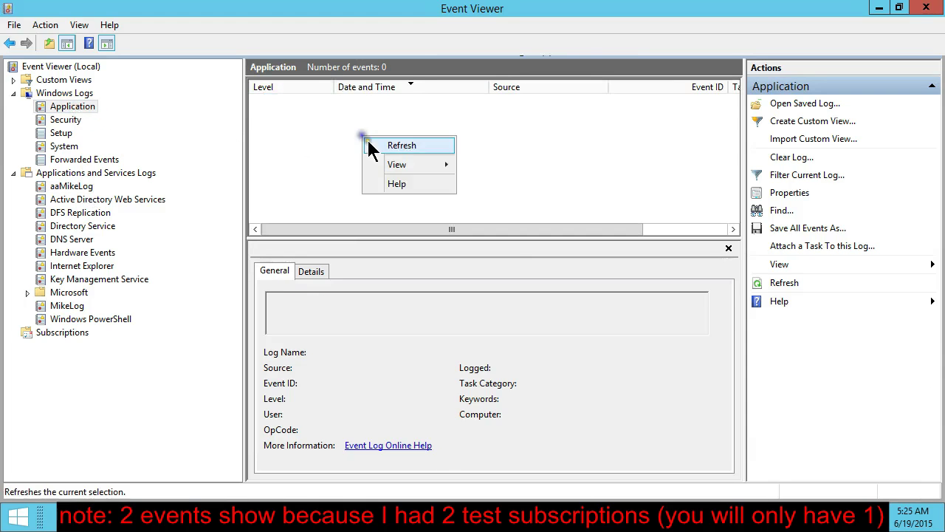
{"action": "left_click", "coordinate": [371, 144]}
{"action": "right_click", "coordinate": [370, 133]}
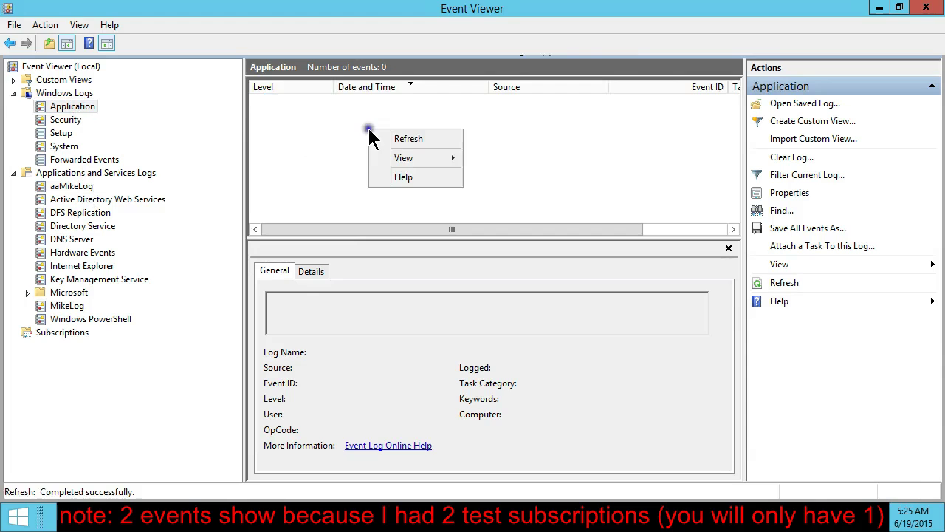
{"action": "left_click", "coordinate": [374, 138]}
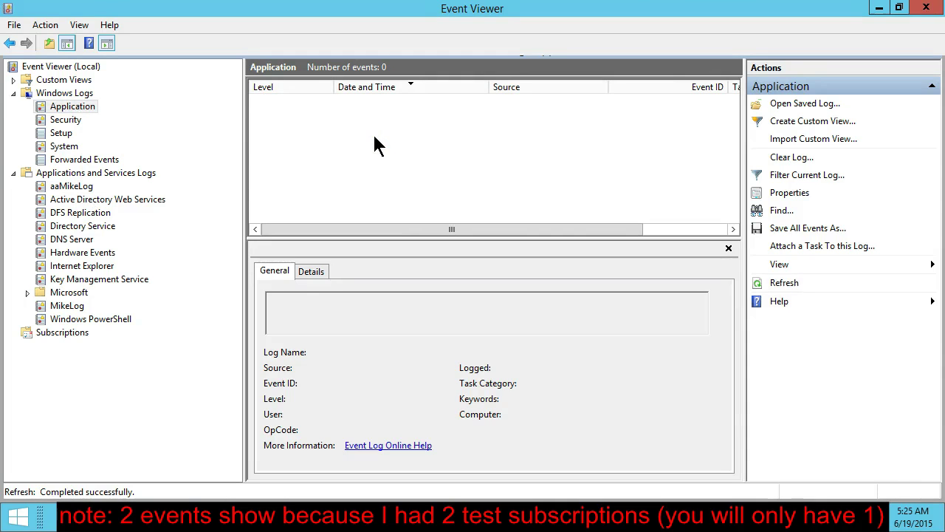
{"action": "right_click", "coordinate": [369, 133]}
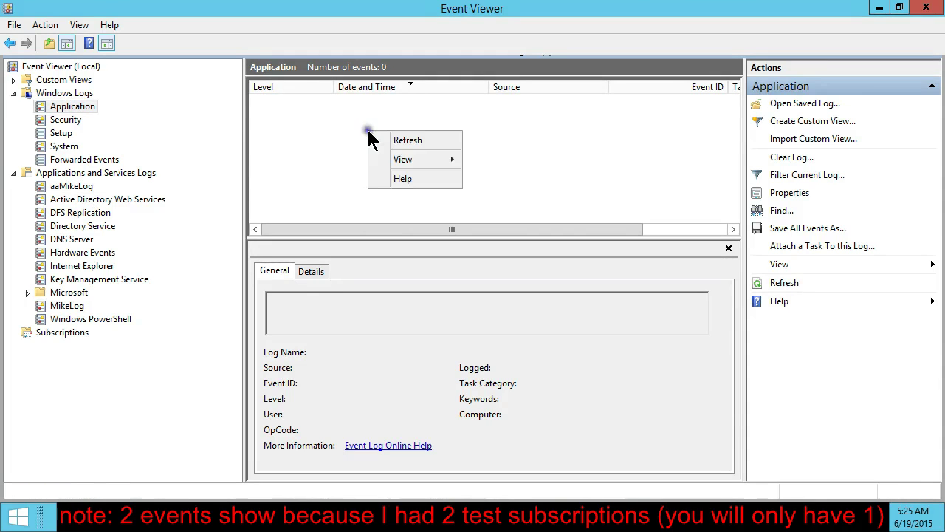
{"action": "left_click", "coordinate": [377, 140]}
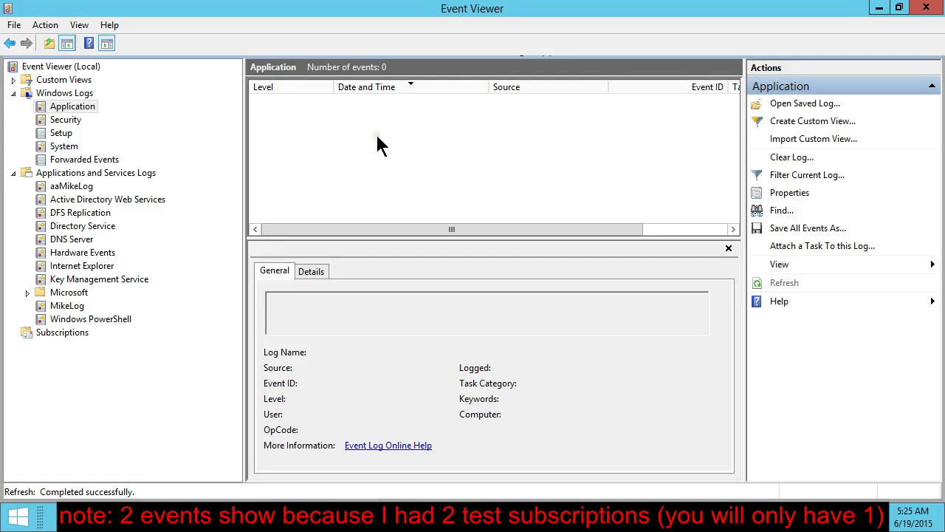
{"action": "right_click", "coordinate": [348, 127]}
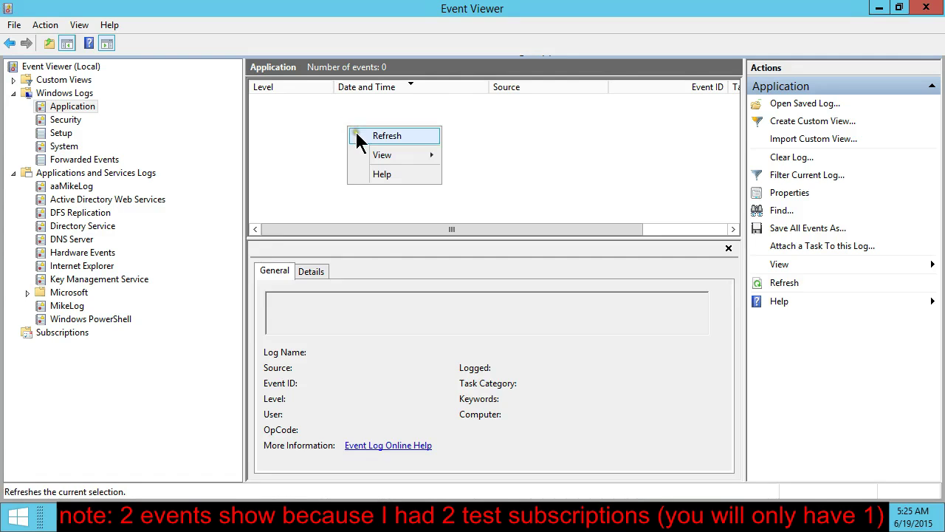
{"action": "left_click", "coordinate": [355, 136]}
{"action": "right_click", "coordinate": [348, 130]}
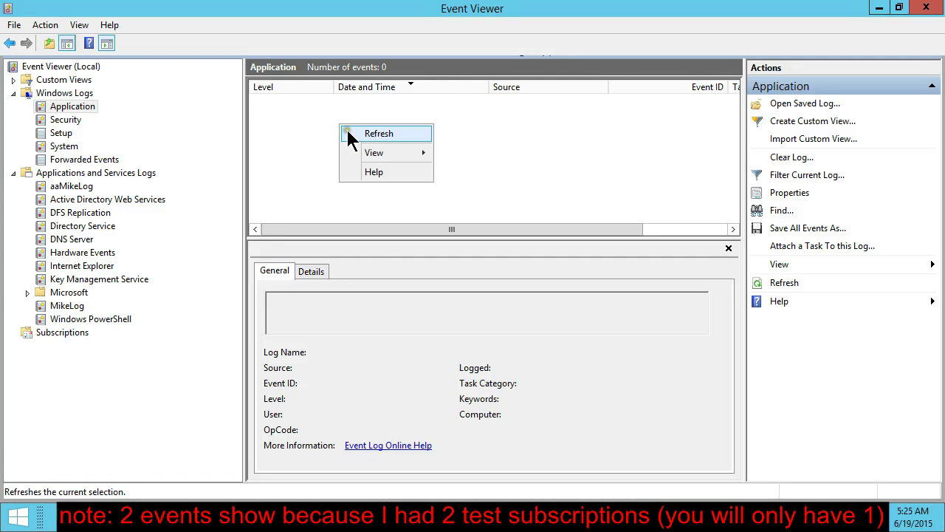
{"action": "left_click", "coordinate": [350, 134]}
{"action": "right_click", "coordinate": [349, 131]}
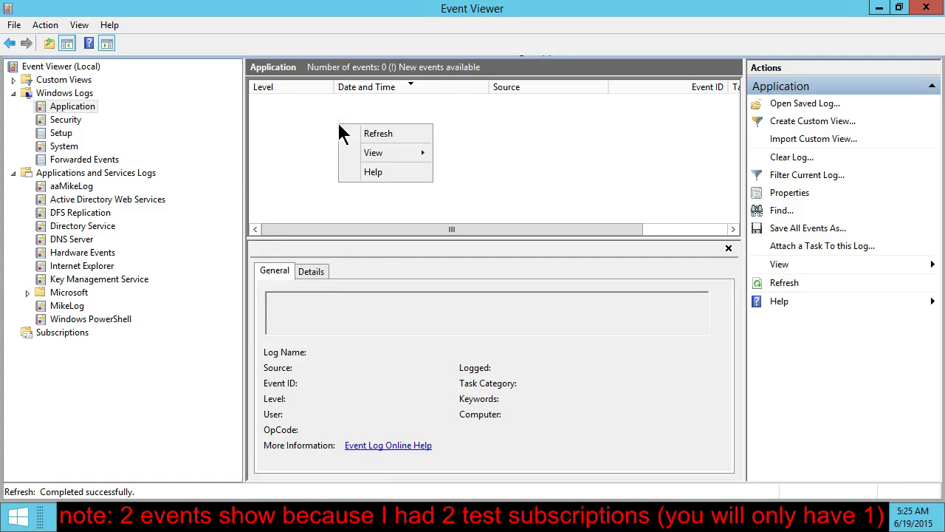
{"action": "left_click", "coordinate": [352, 134]}
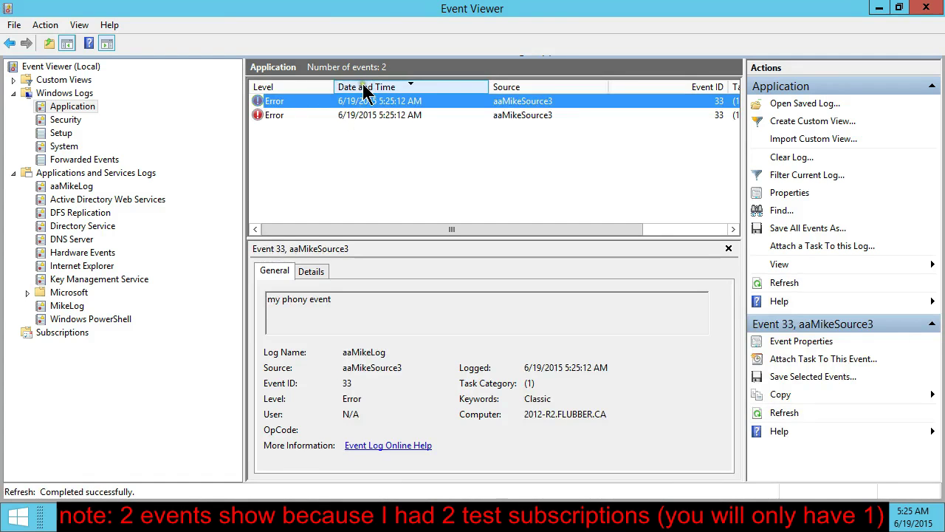
{"action": "left_click", "coordinate": [398, 116]}
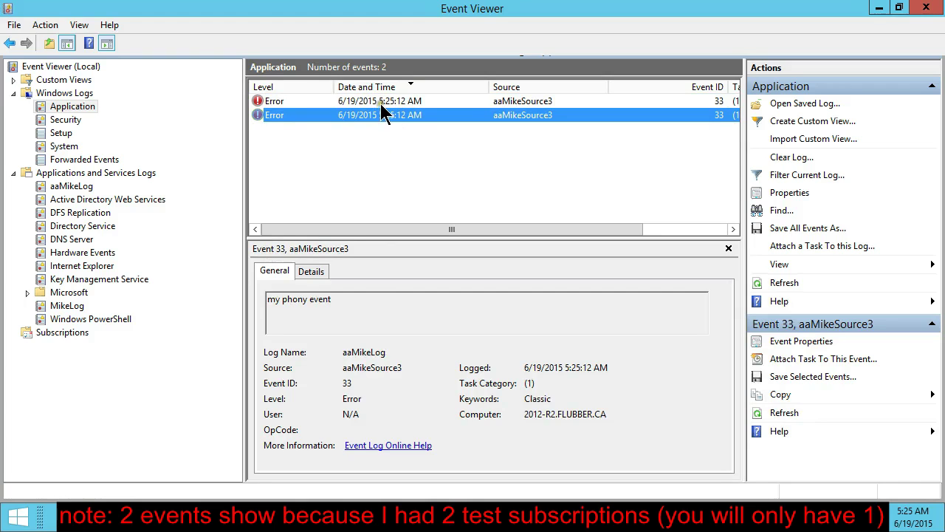
{"action": "left_click", "coordinate": [419, 102]}
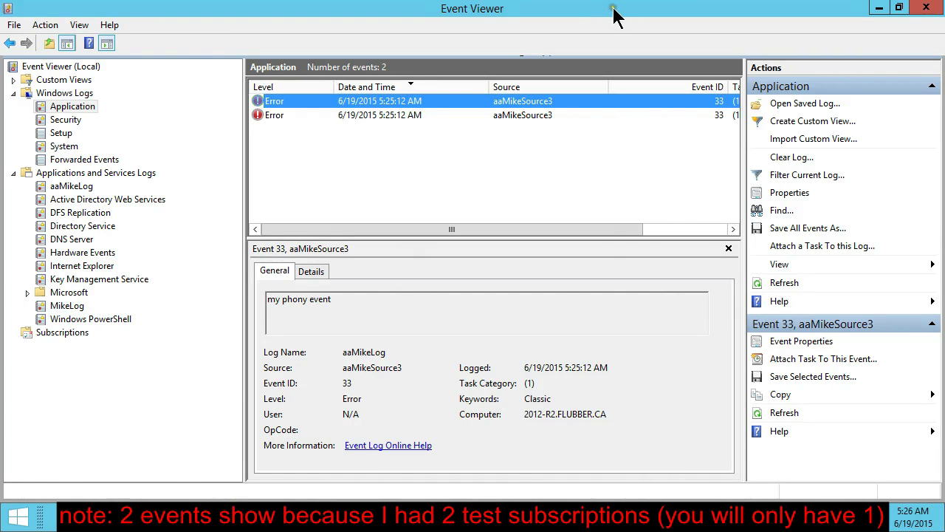